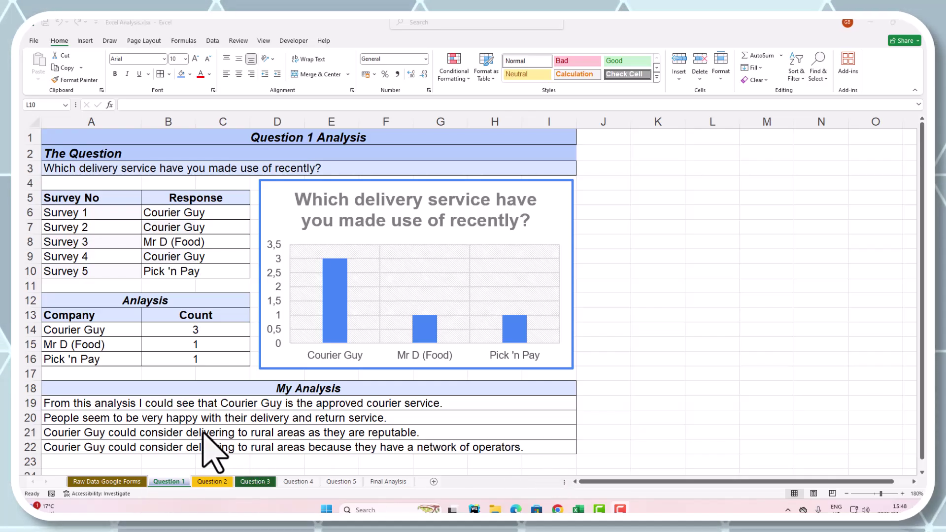
# Step: Review Raw Data, then Question 1's COUNTIF formulas for Courier Guy, Mr D and Pick 'n Pay
pyautogui.click(134, 482)
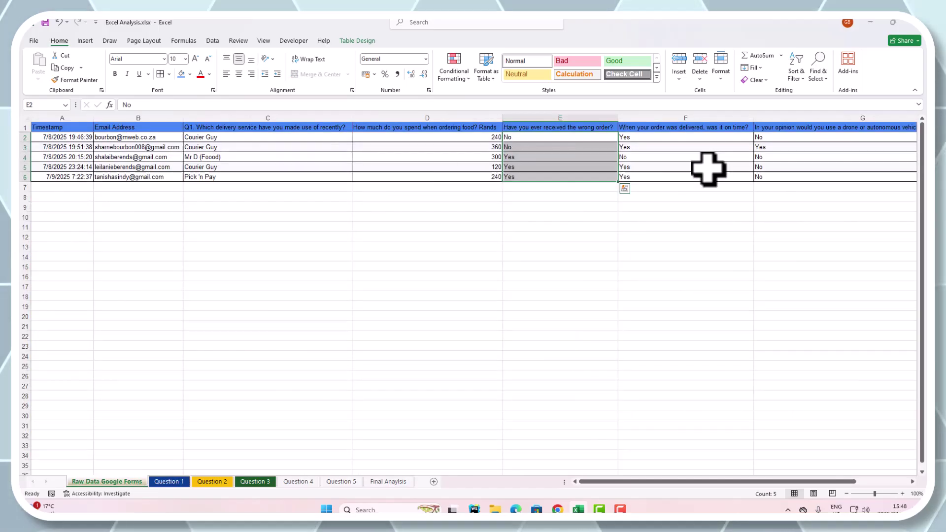
pyautogui.click(168, 482)
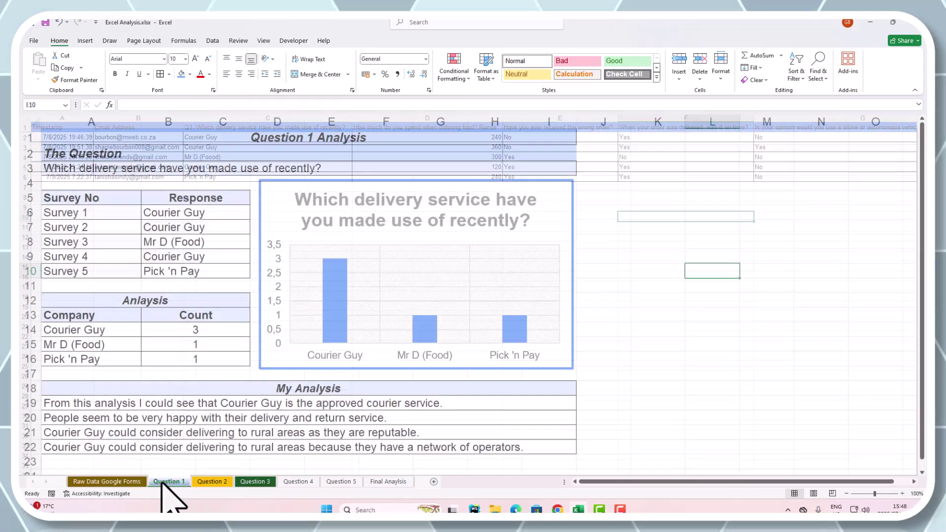
pyautogui.click(635, 359)
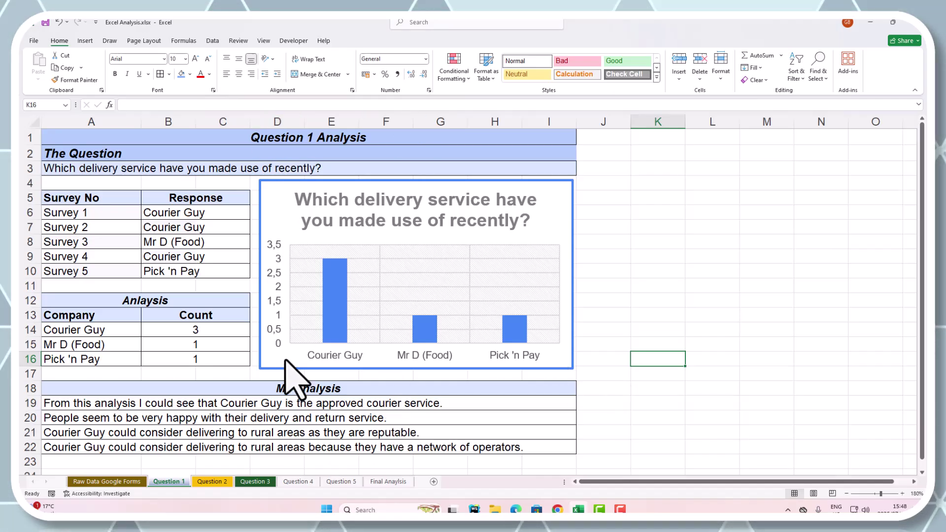
pyautogui.click(217, 331)
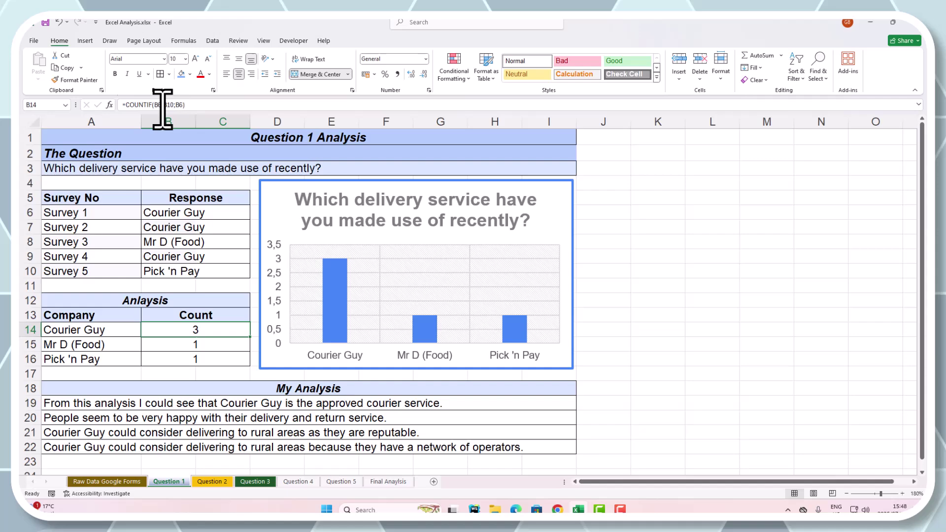
pyautogui.click(211, 344)
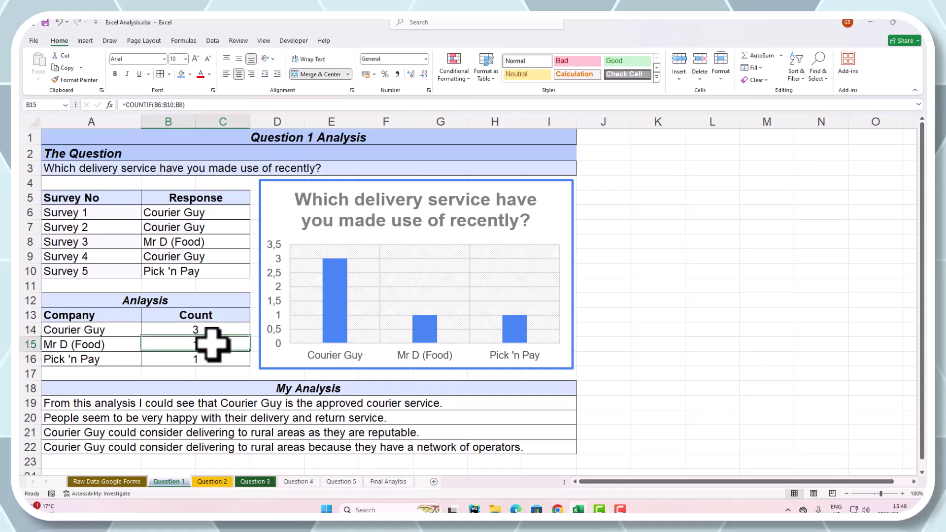
pyautogui.click(213, 354)
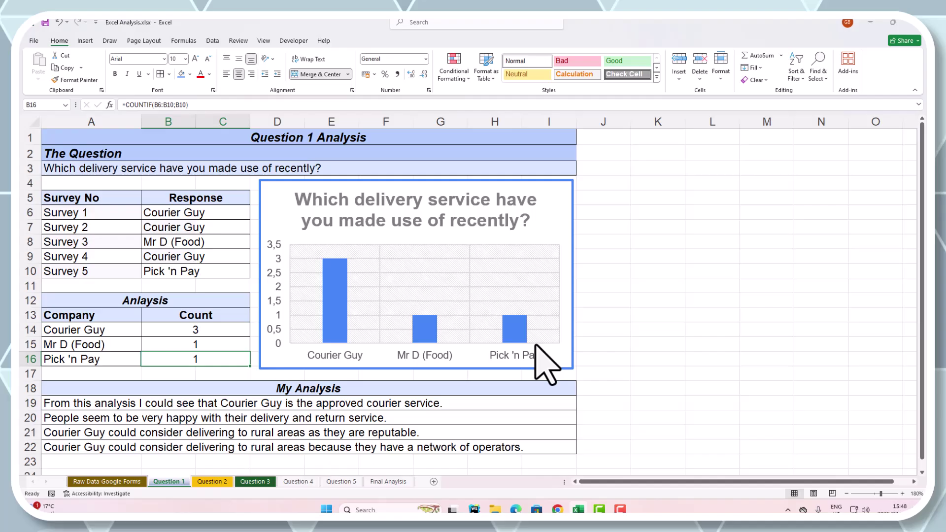
pyautogui.click(215, 330)
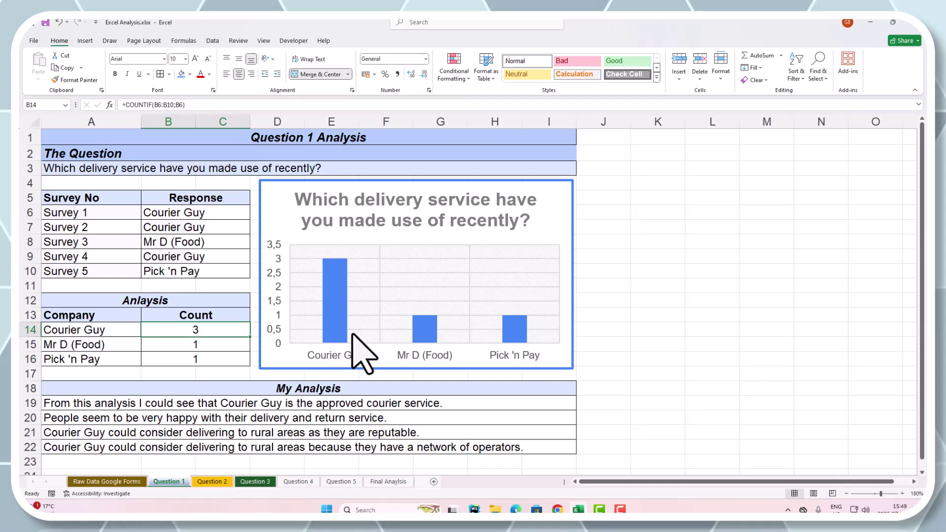
pyautogui.click(78, 399)
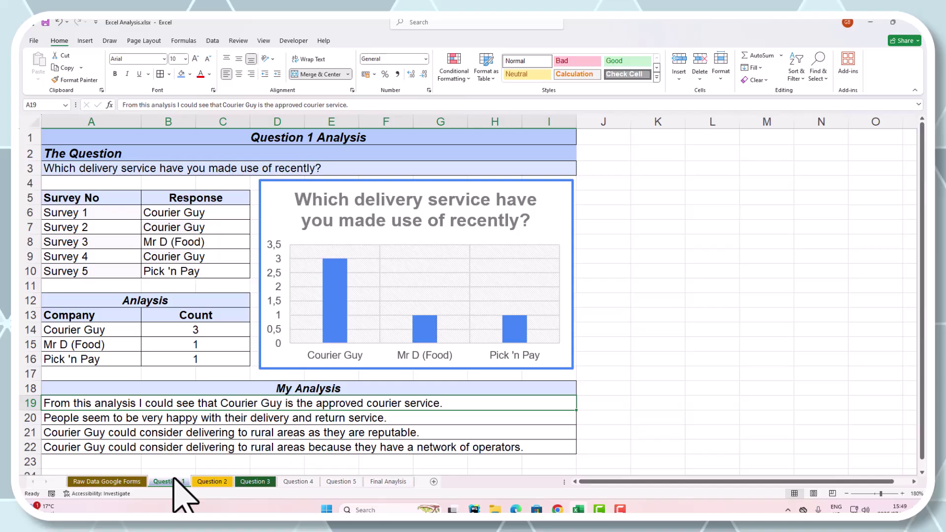
# Step: On Question 2, check the MODE and AVERAGE spend formulas and the delivery-cost analysis lines
pyautogui.click(208, 480)
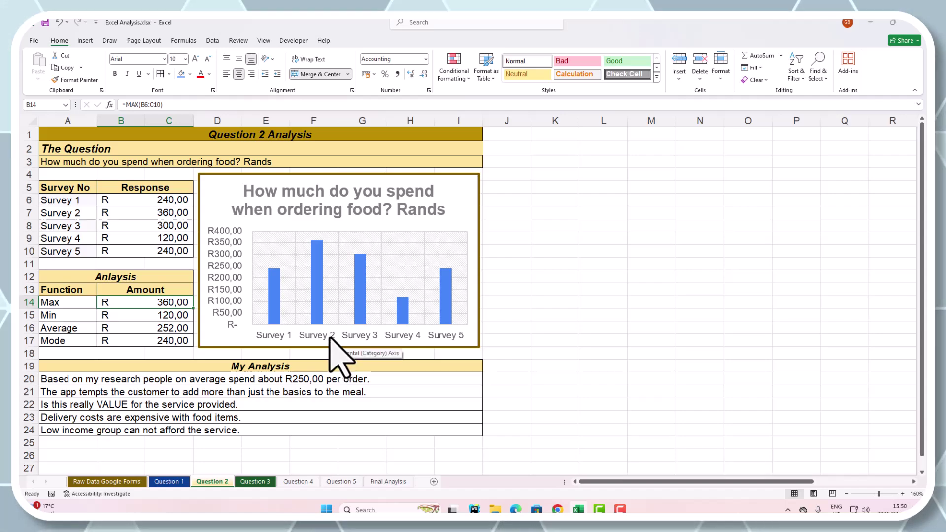
pyautogui.click(178, 340)
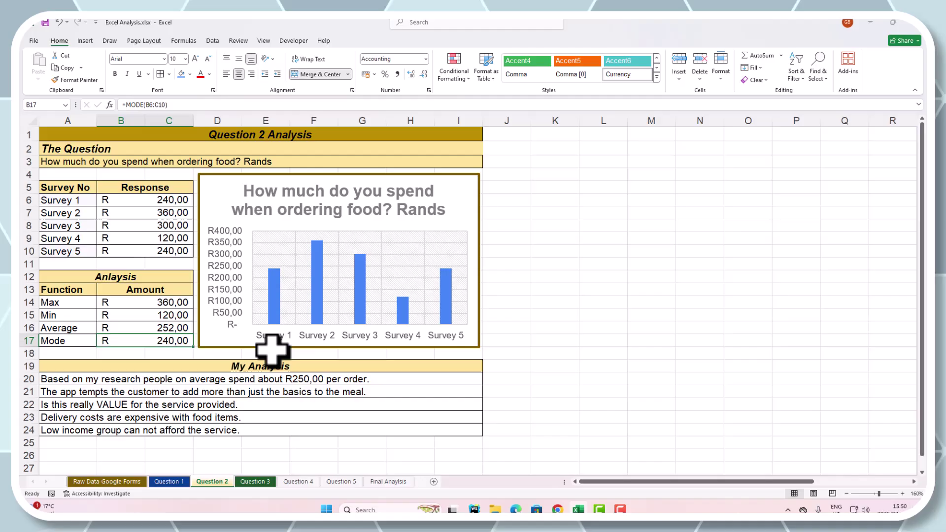
pyautogui.click(164, 328)
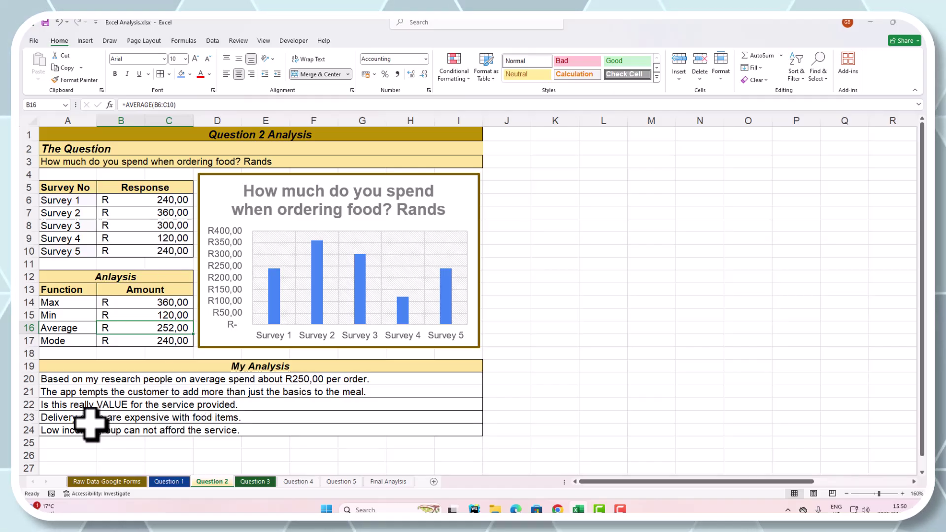
pyautogui.click(121, 419)
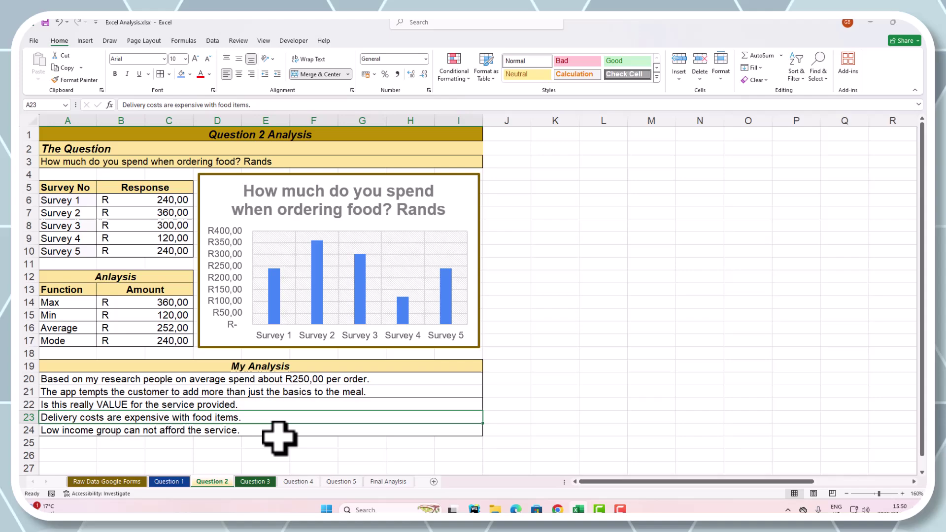
pyautogui.click(150, 434)
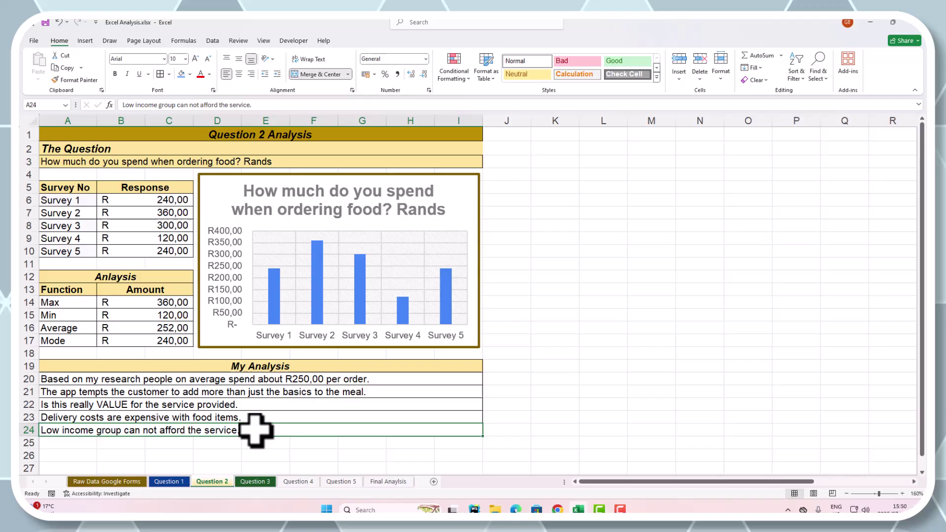
pyautogui.click(384, 394)
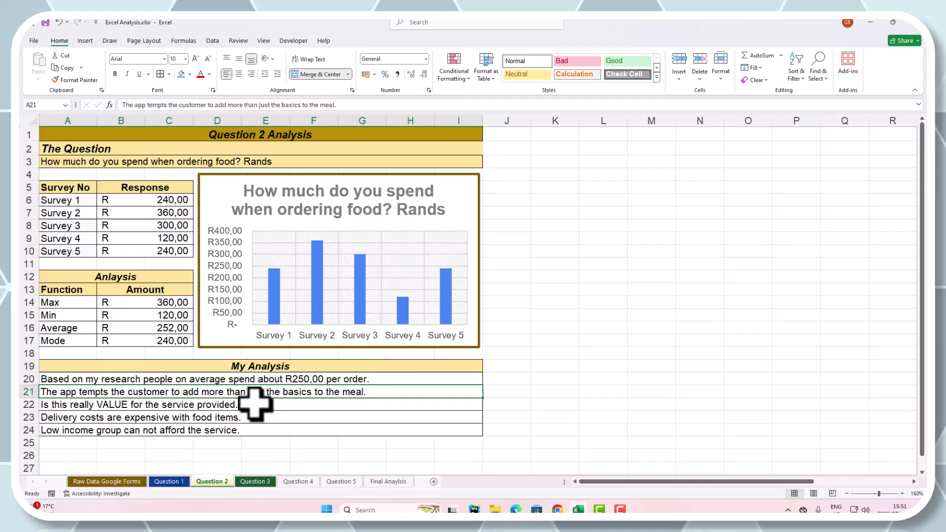
# Step: Select the five spend responses B6:C10 and check the Min and Average formulas
pyautogui.click(106, 163)
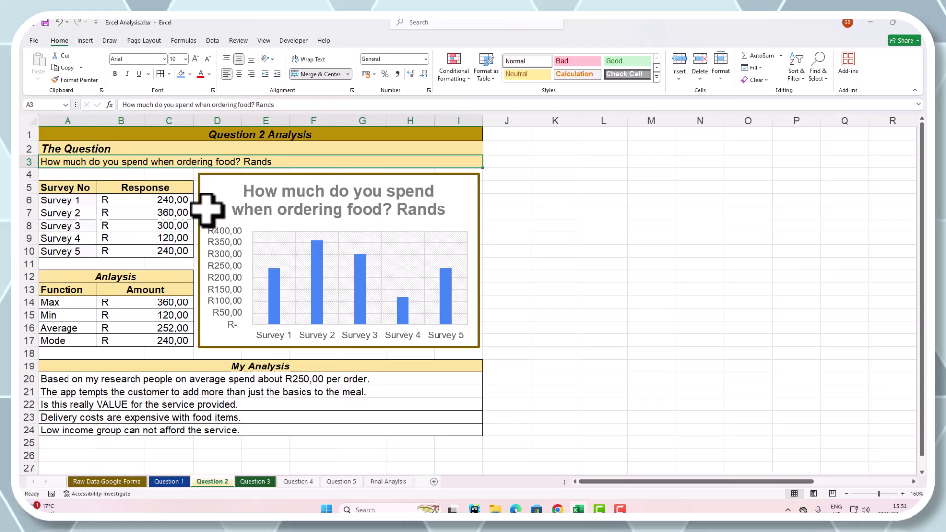
pyautogui.moveTo(172, 202); pyautogui.dragTo(176, 250)
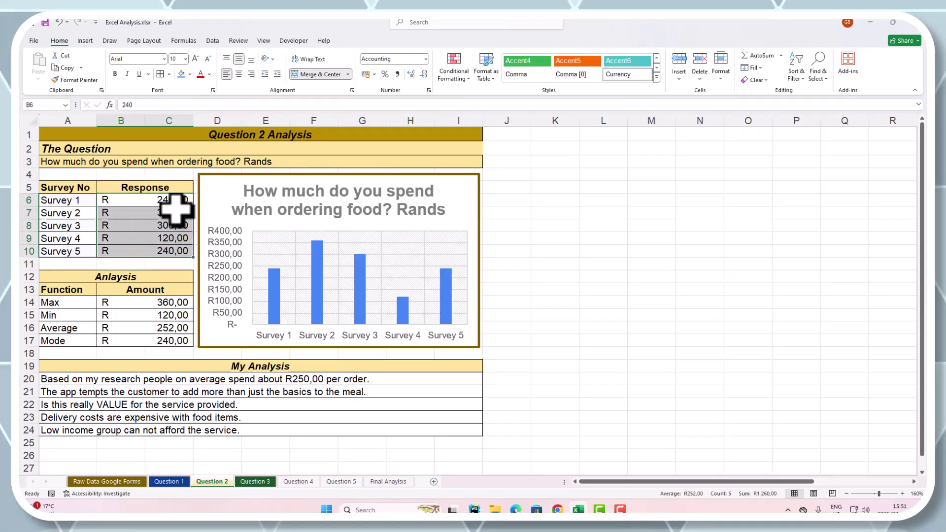
pyautogui.click(169, 313)
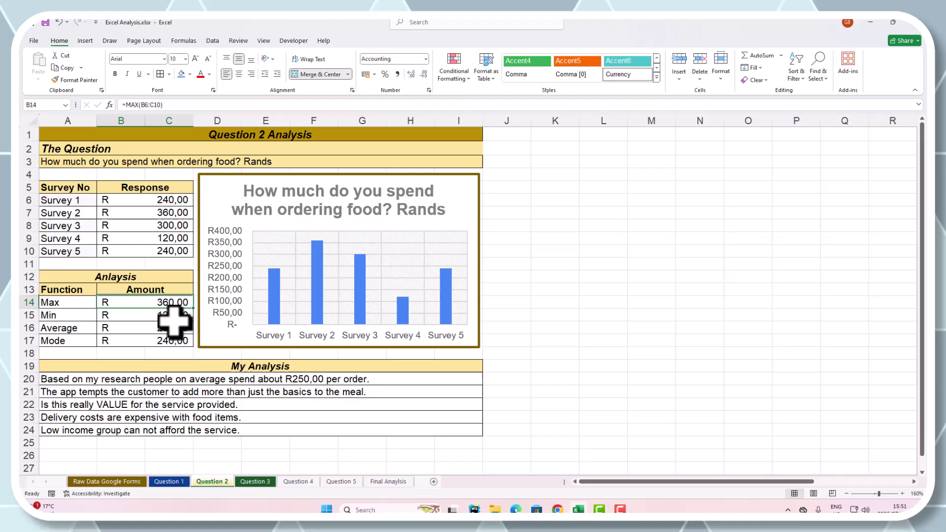
pyautogui.click(173, 328)
# Step: On the Question 3 sheet, review the analysis lines from unsatisfied customers up to incorrect deliveries
pyautogui.click(254, 482)
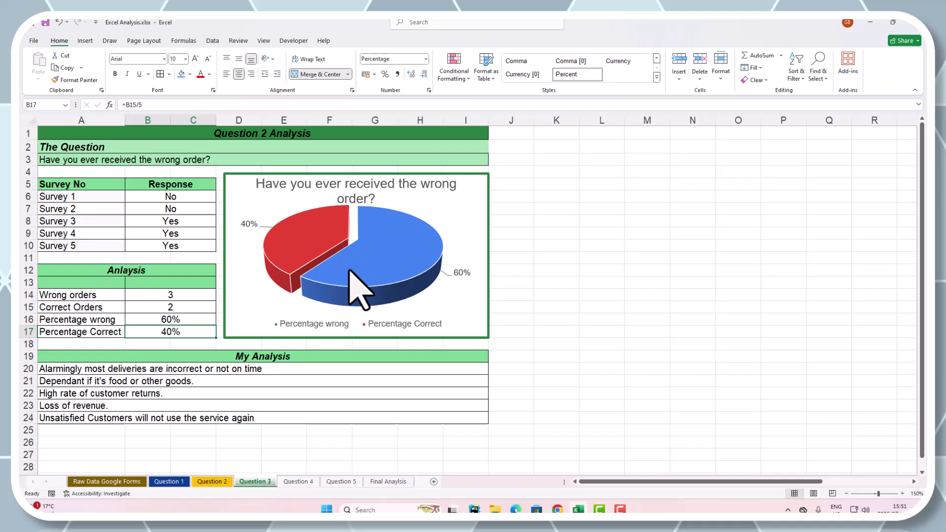
pyautogui.moveTo(379, 291)
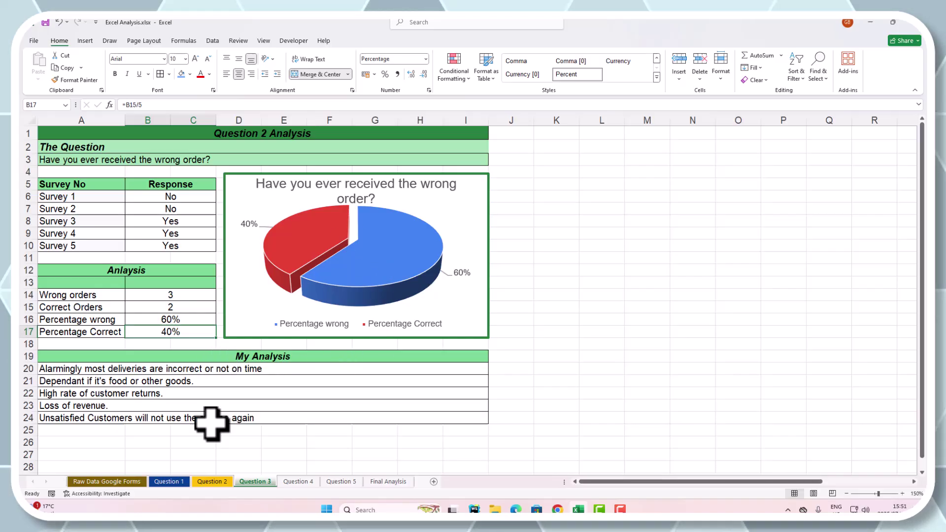
pyautogui.click(73, 423)
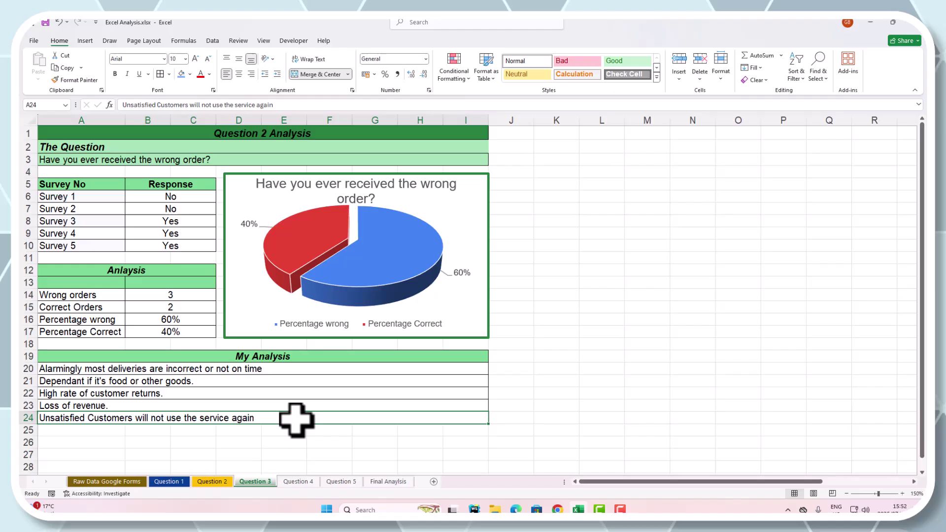
pyautogui.click(105, 407)
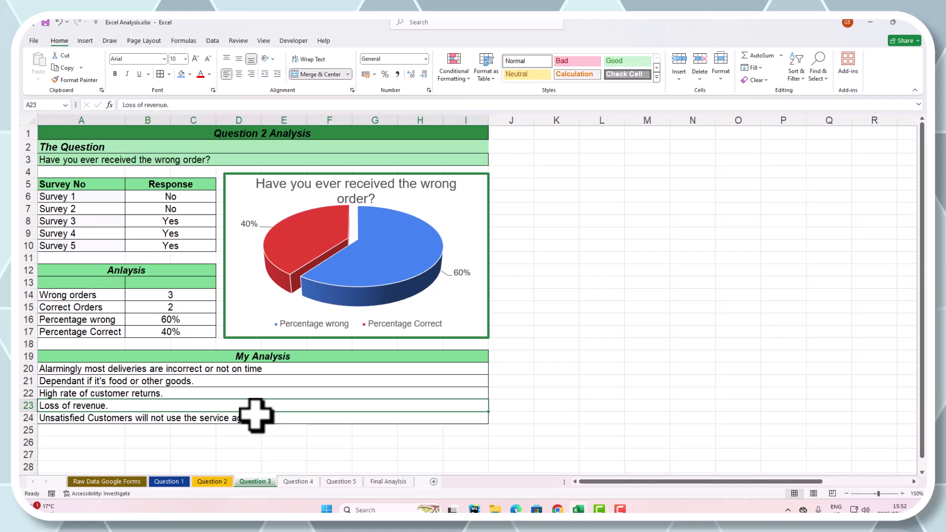
pyautogui.click(223, 393)
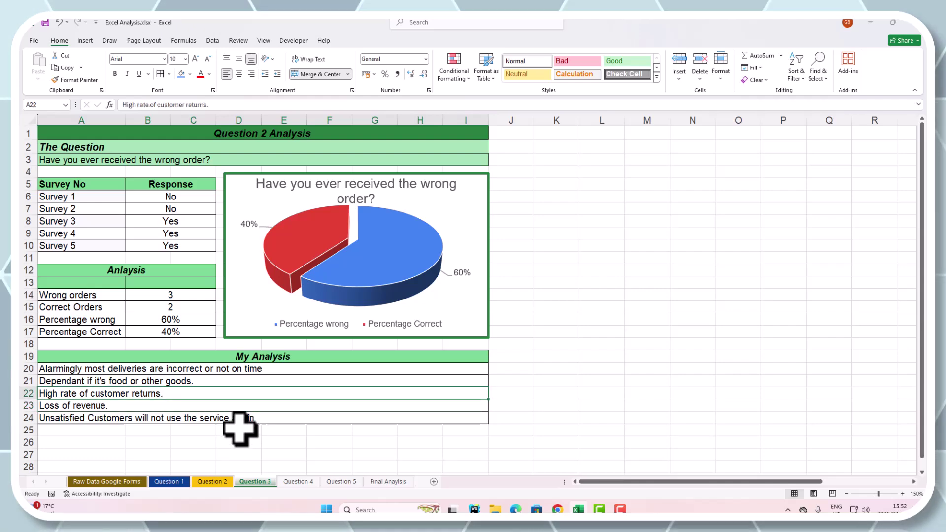
pyautogui.click(206, 382)
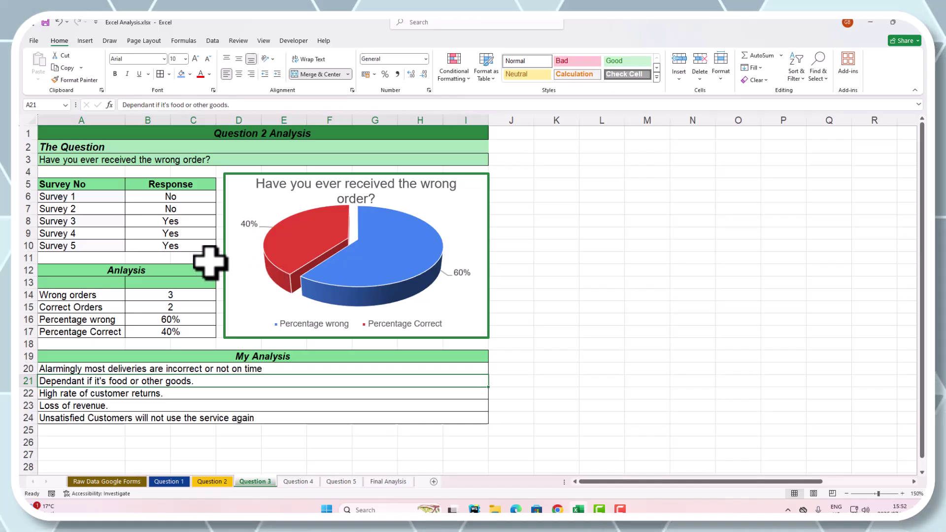
pyautogui.moveTo(300, 263)
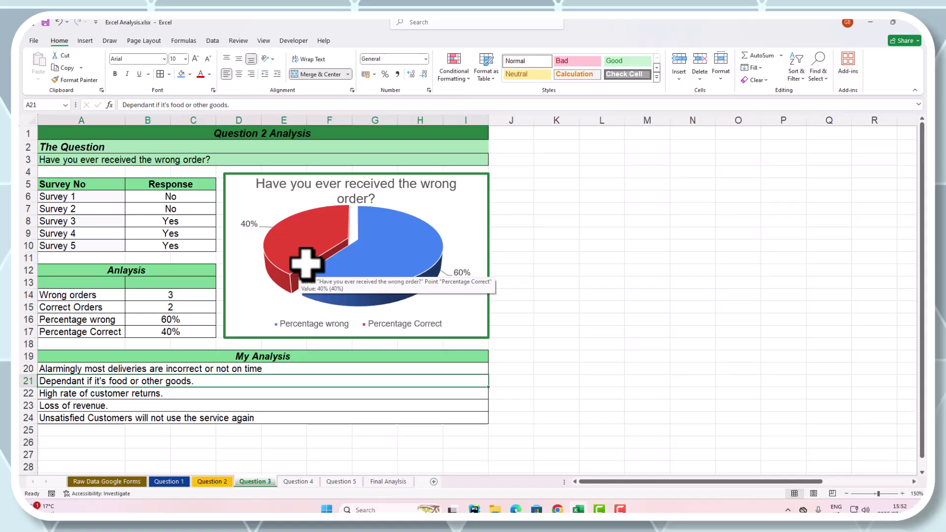
pyautogui.click(169, 371)
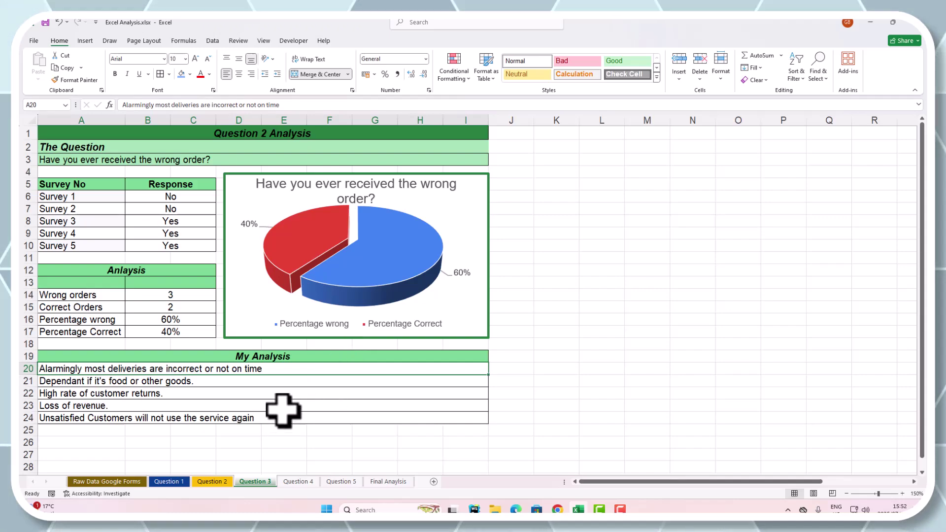
pyautogui.click(401, 484)
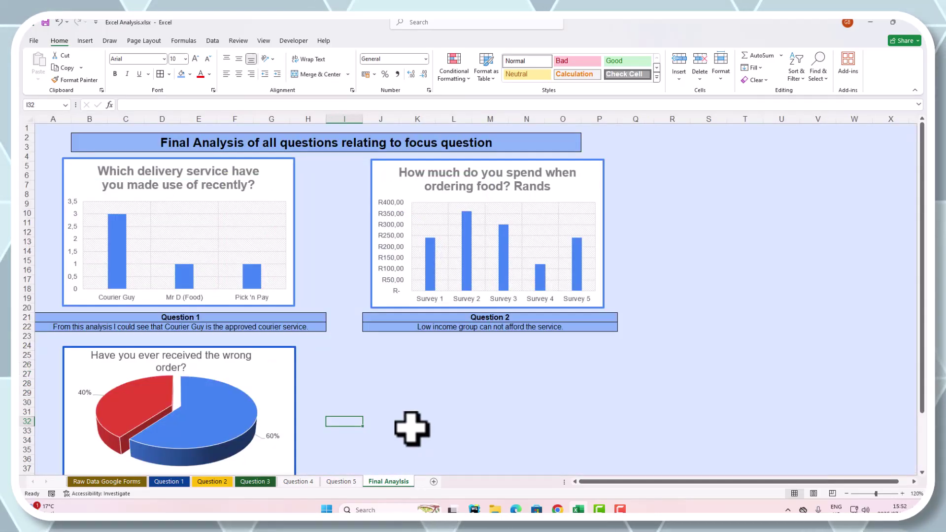
pyautogui.click(413, 430)
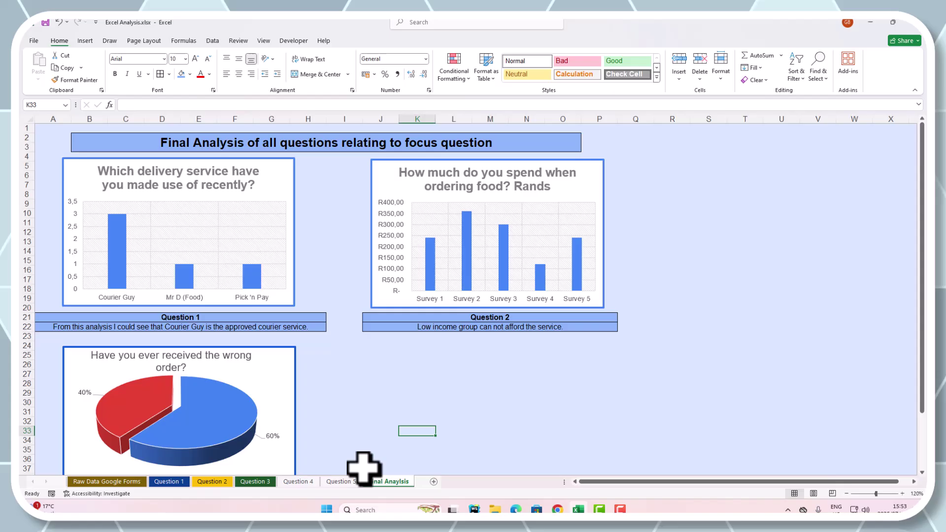
pyautogui.click(376, 396)
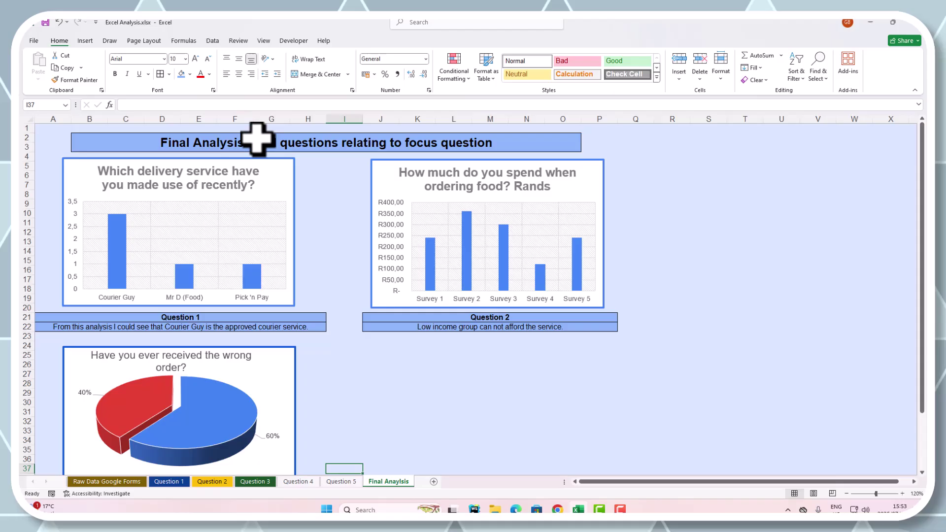
pyautogui.click(421, 432)
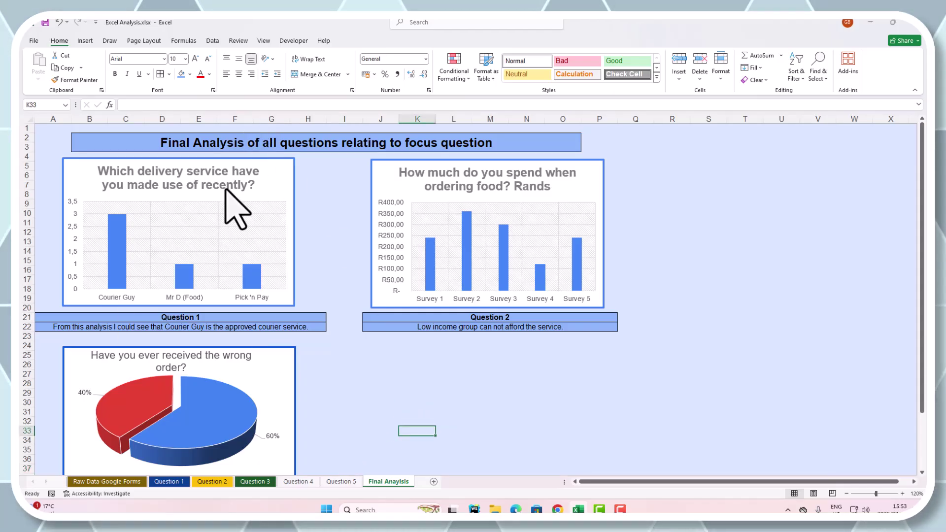
pyautogui.click(172, 482)
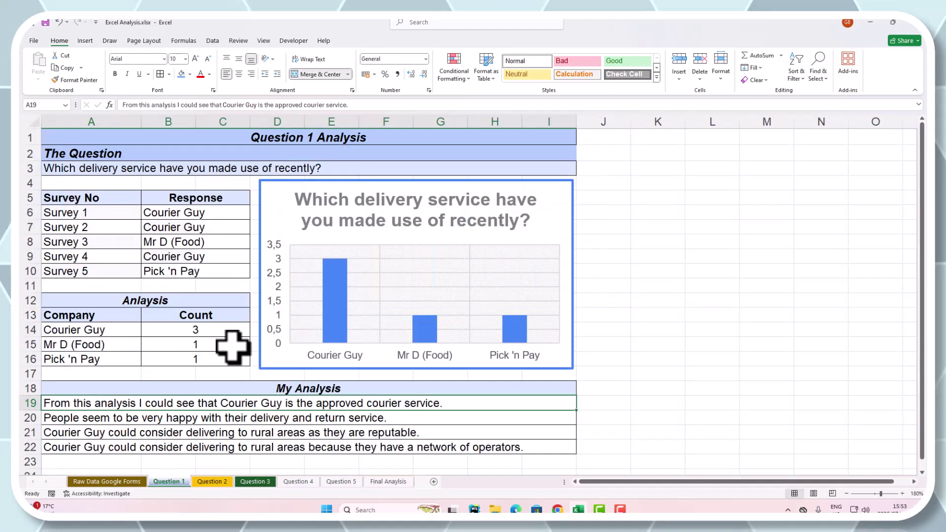
pyautogui.click(379, 482)
pyautogui.click(312, 214)
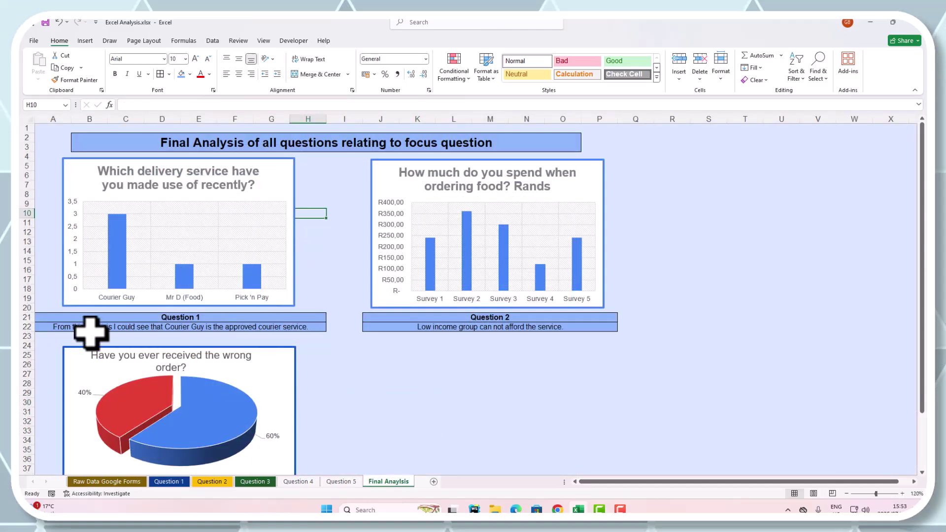
pyautogui.click(229, 328)
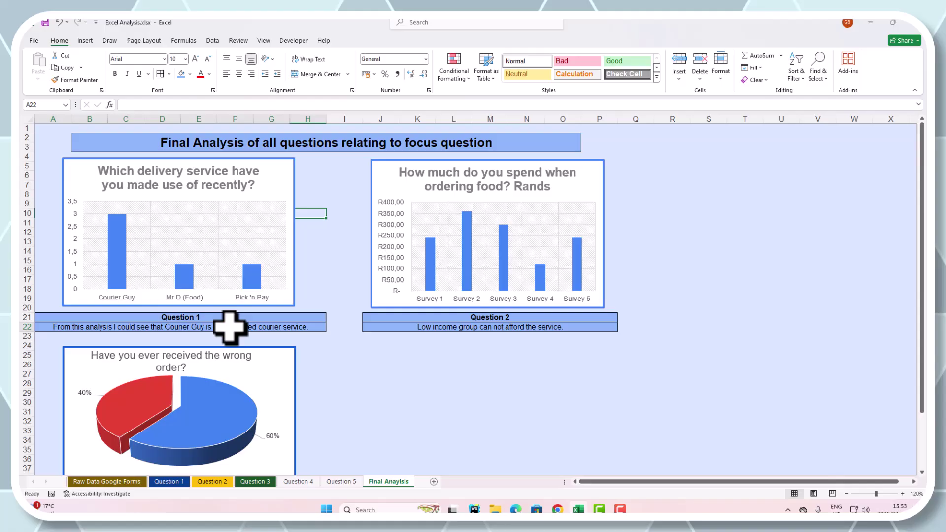
pyautogui.click(328, 401)
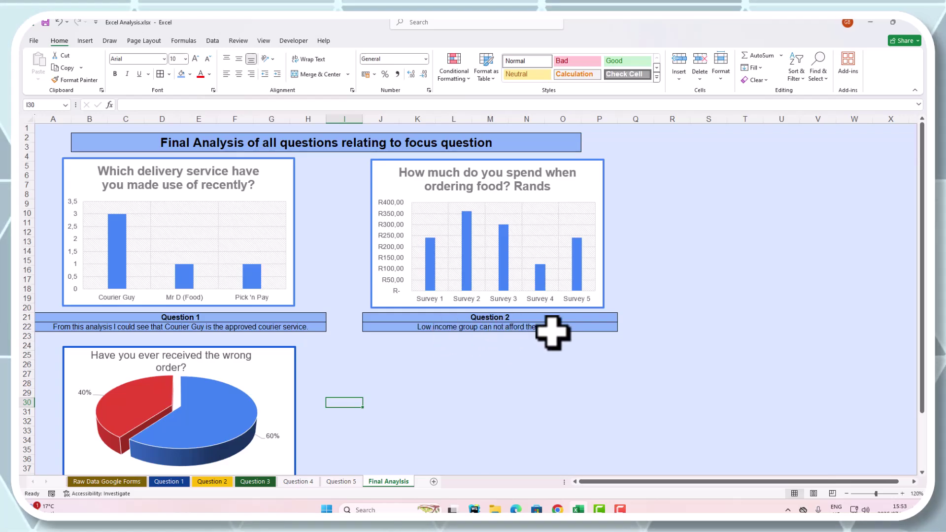
pyautogui.click(552, 327)
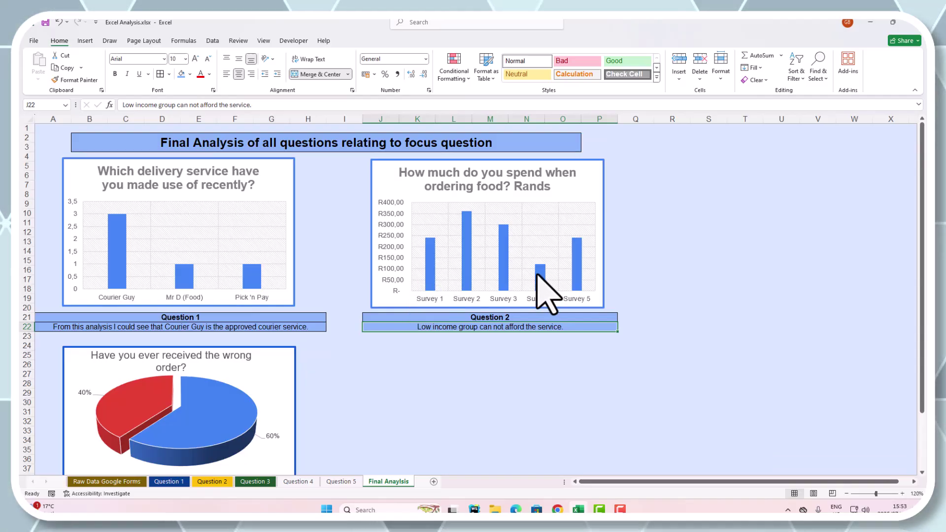
pyautogui.moveTo(538, 265)
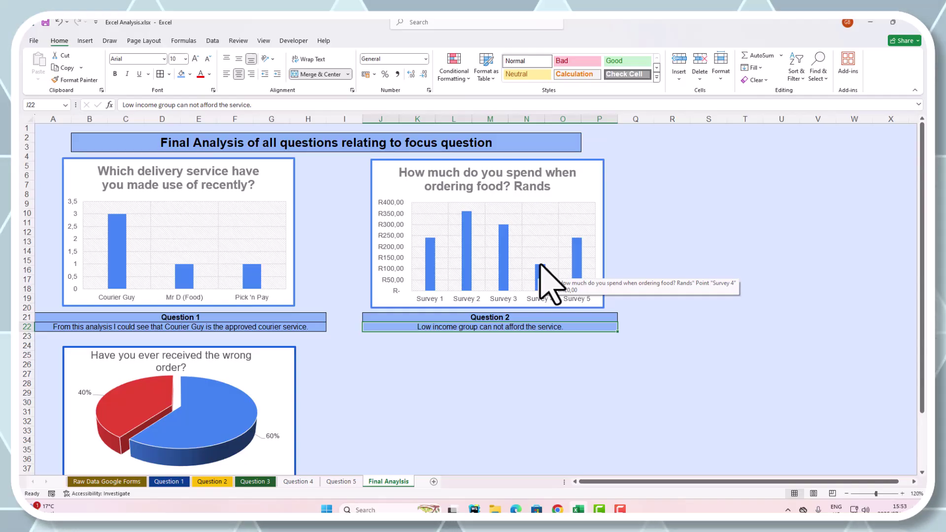
pyautogui.click(525, 356)
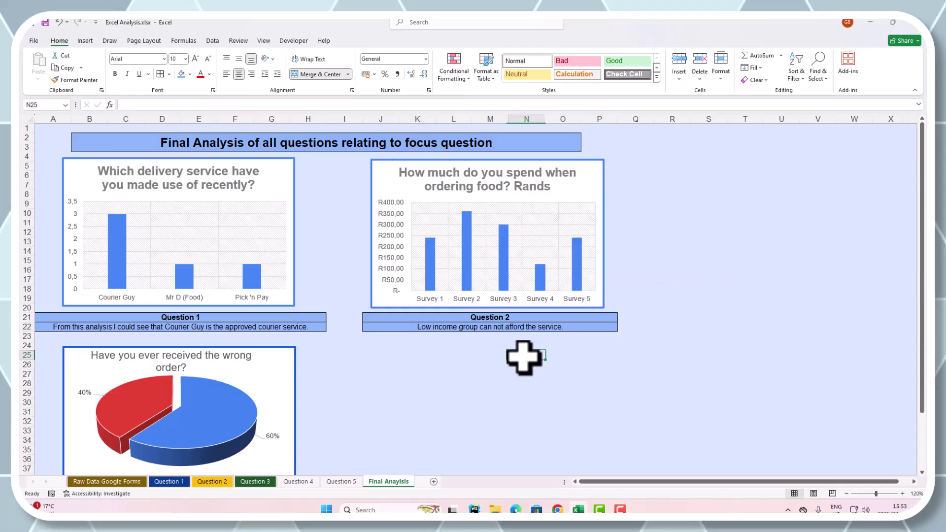
pyautogui.scroll(-1, 348, 359)
pyautogui.scroll(-1, 348, 359)
pyautogui.scroll(-1, 311, 366)
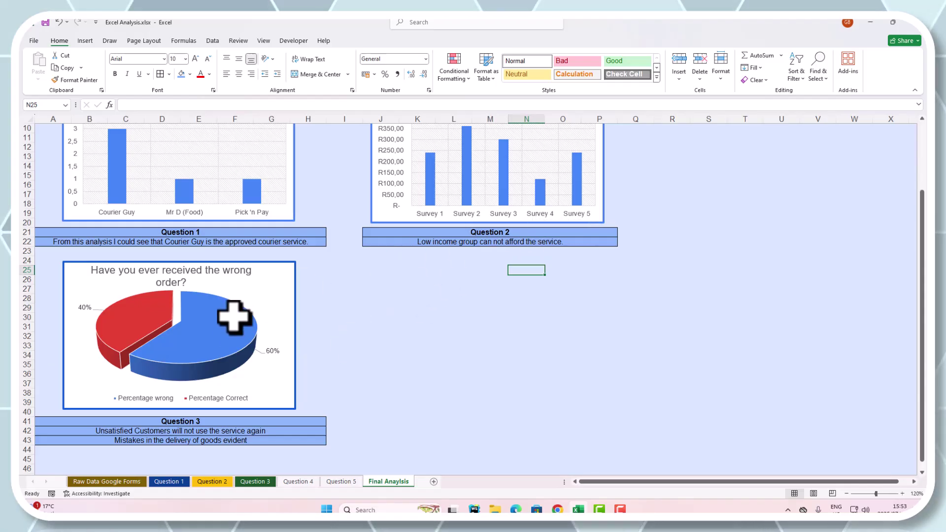
pyautogui.click(440, 287)
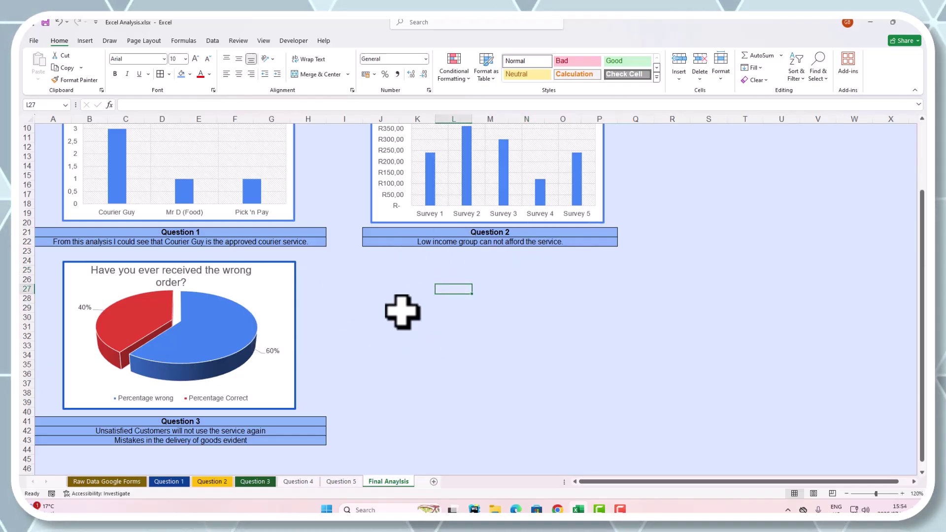
pyautogui.scroll(3, 370, 323)
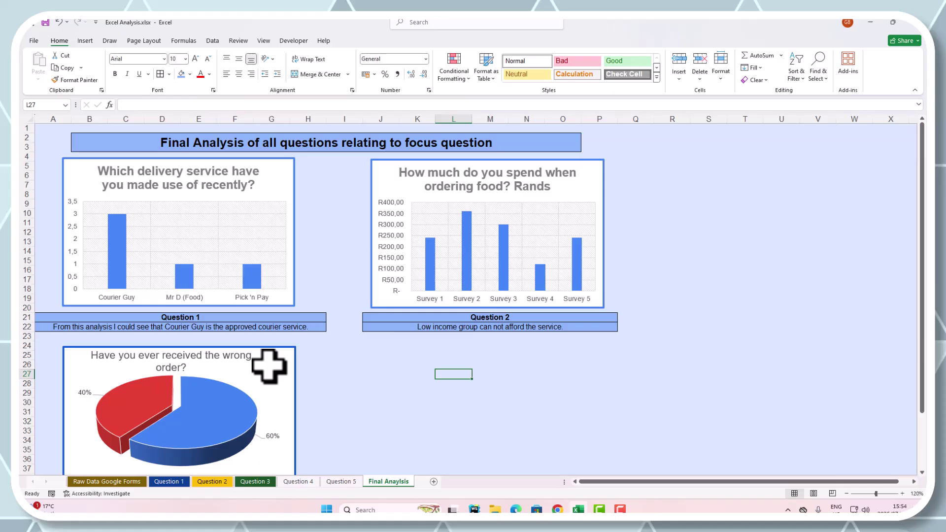
pyautogui.scroll(-2, 411, 374)
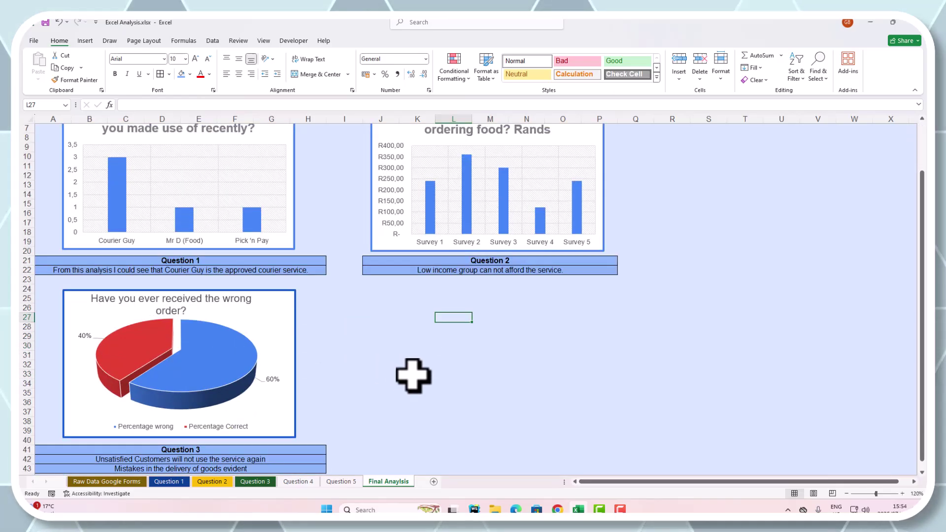
pyautogui.scroll(-3, 430, 398)
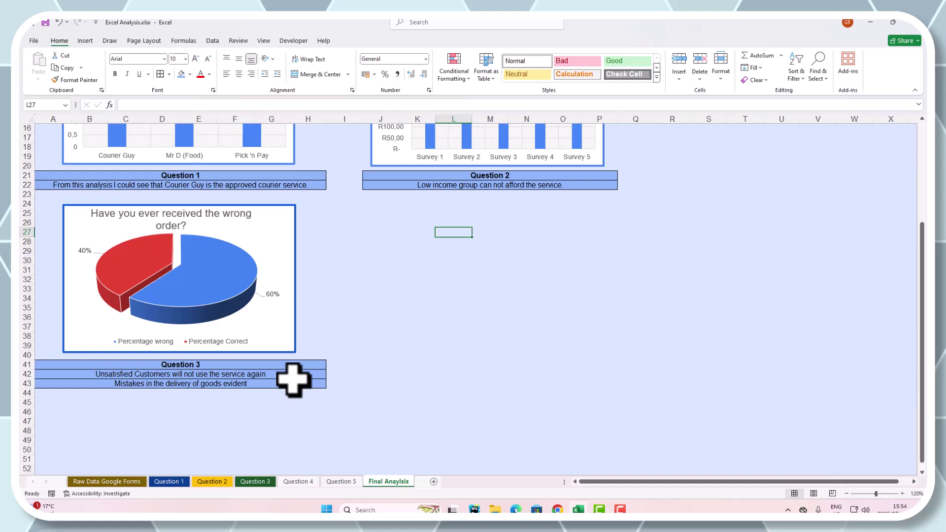
pyautogui.click(409, 290)
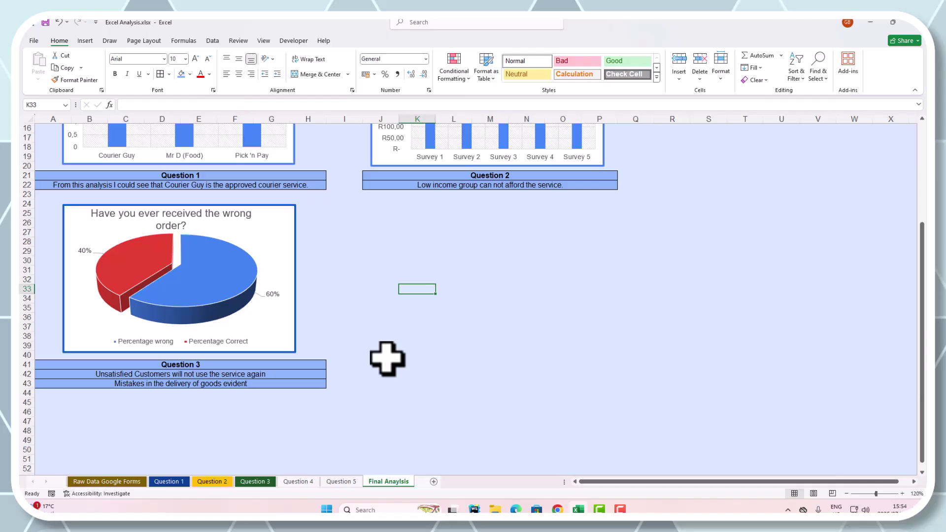
pyautogui.scroll(5, 388, 360)
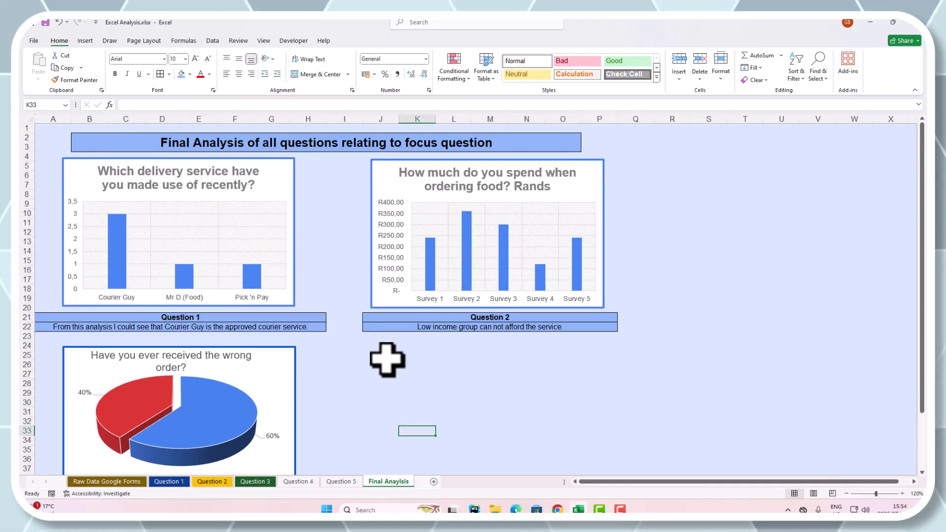
pyautogui.click(387, 358)
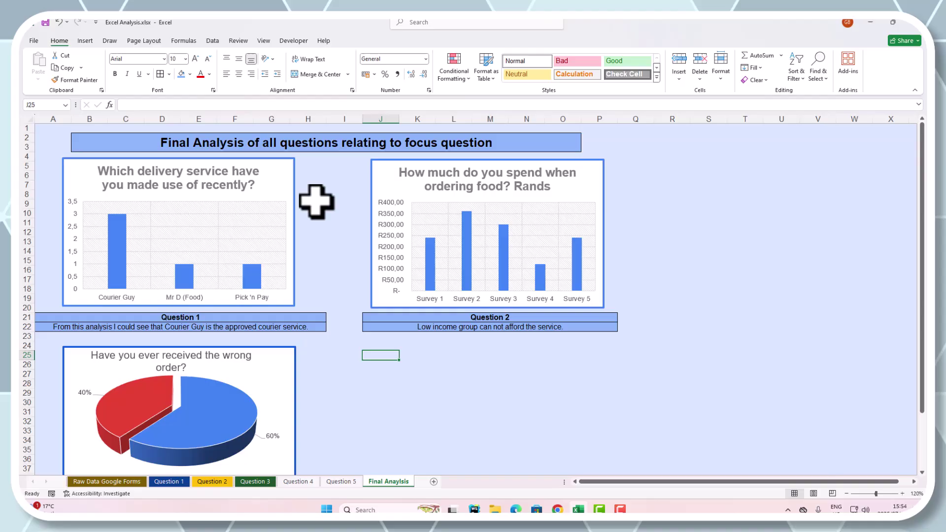
pyautogui.click(338, 232)
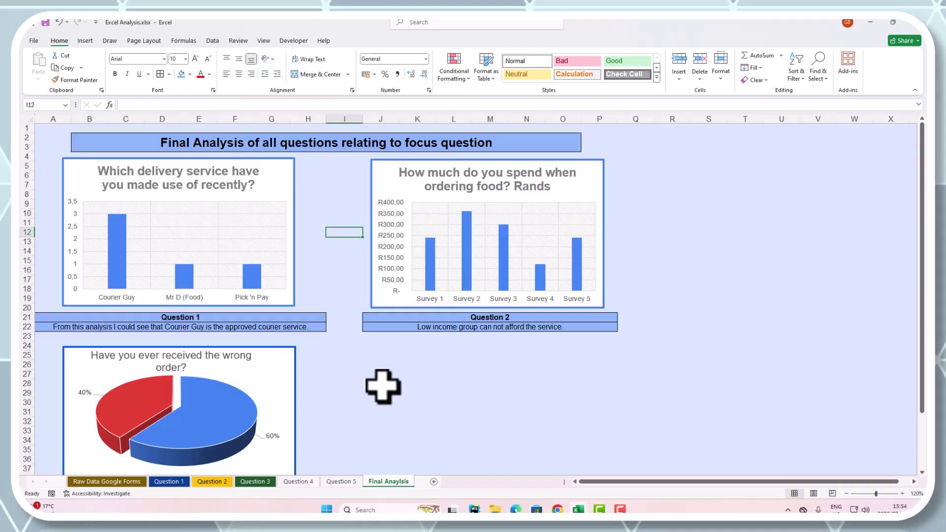
pyautogui.scroll(-2, 387, 393)
pyautogui.scroll(-1, 387, 393)
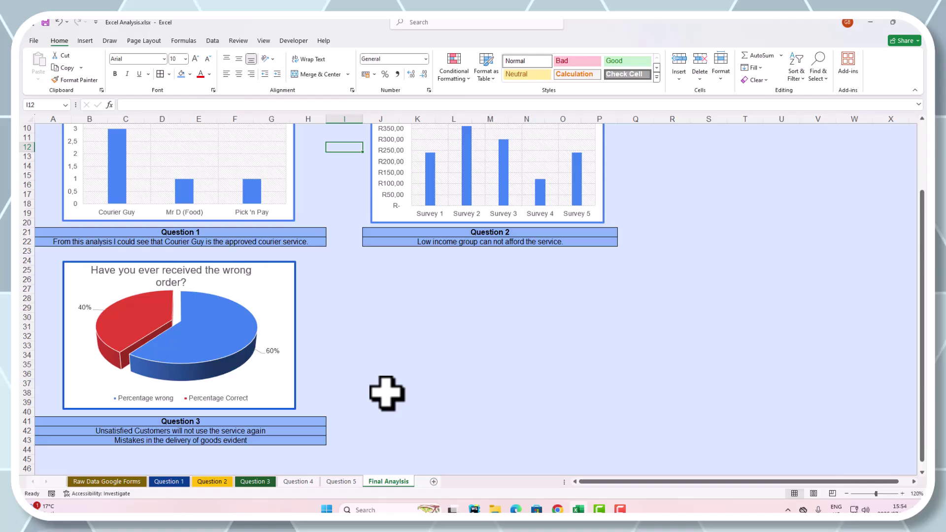
# Step: Cycle through the Question 1, 2 and 3 sheets back to Question 1, selecting an empty cell
pyautogui.click(173, 483)
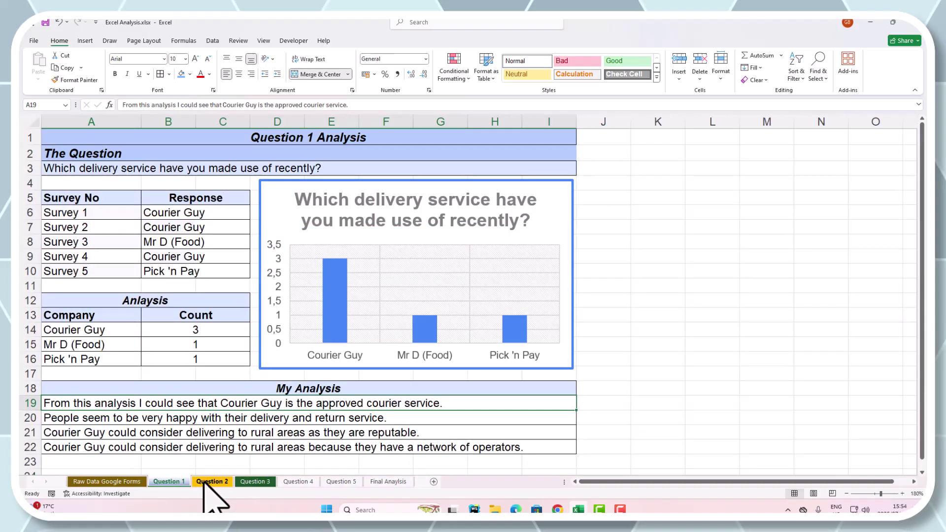
pyautogui.click(210, 482)
pyautogui.click(251, 482)
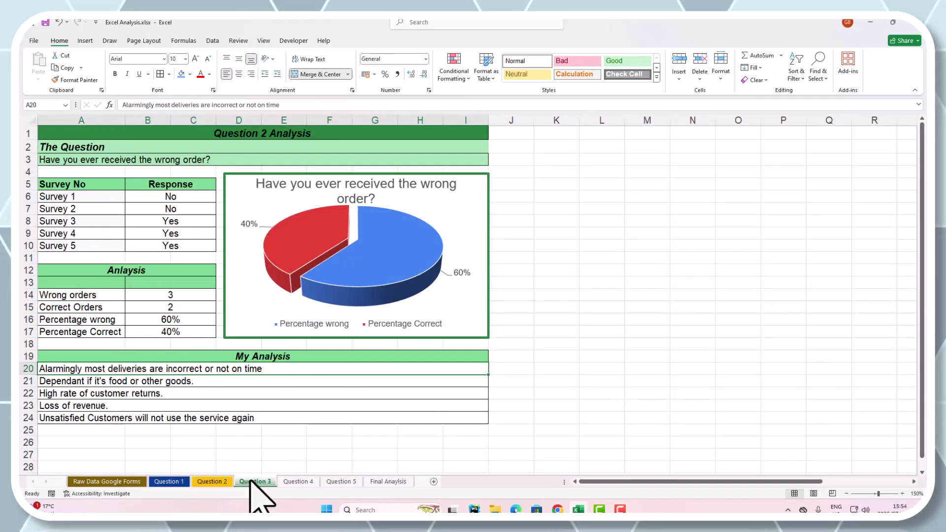
pyautogui.click(222, 483)
pyautogui.click(167, 482)
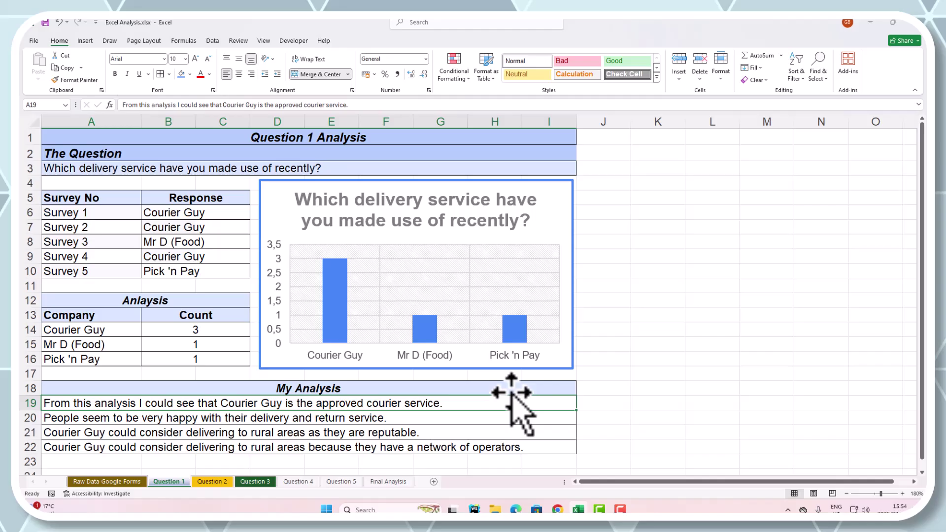
pyautogui.click(637, 288)
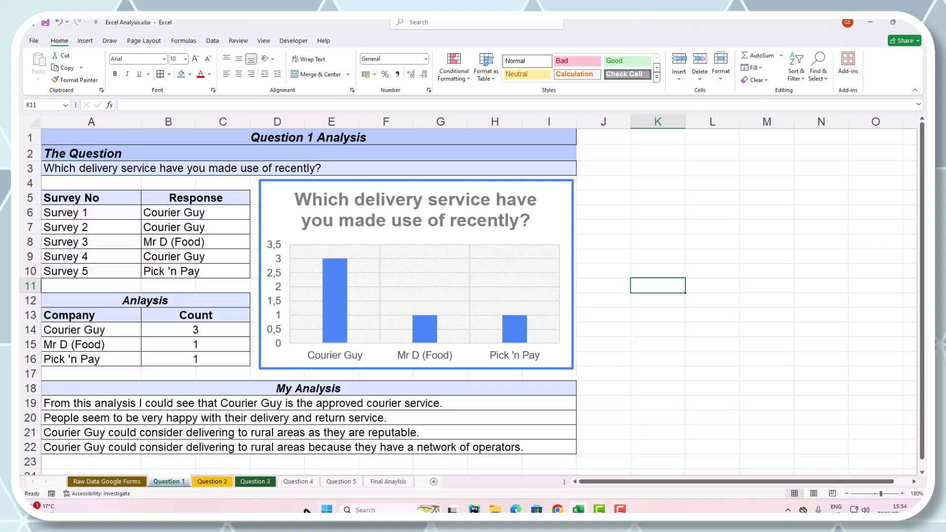
# Step: Cycle through Questions 2 and 3 again, returning to Question 1's Courier Guy count cell B14
pyautogui.click(217, 482)
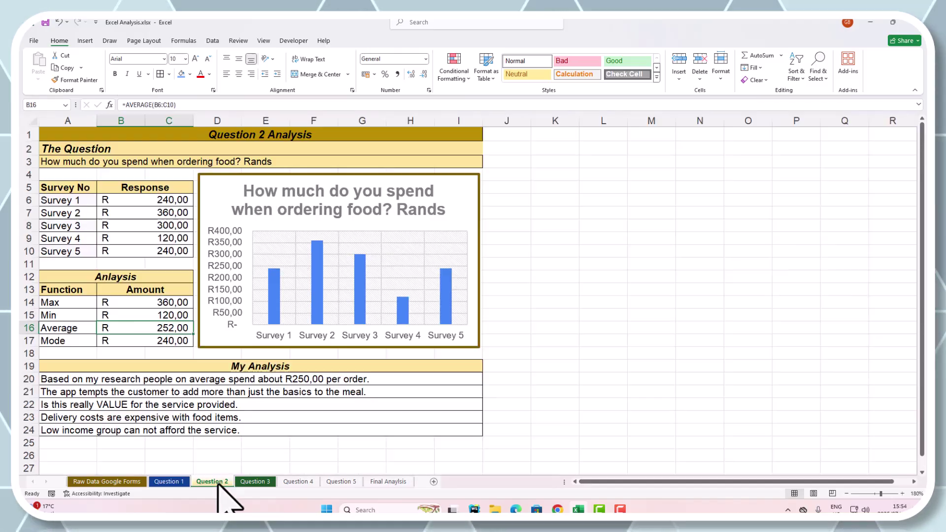
pyautogui.click(263, 482)
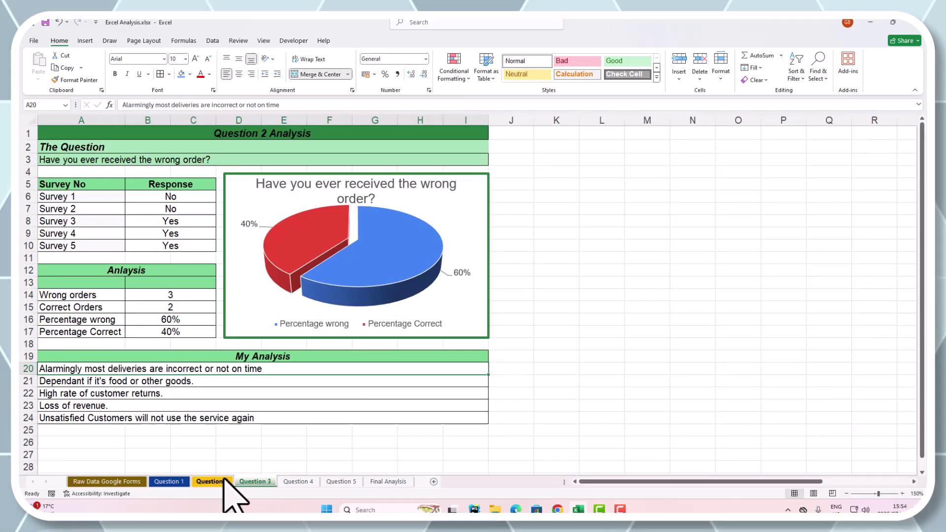
pyautogui.click(217, 481)
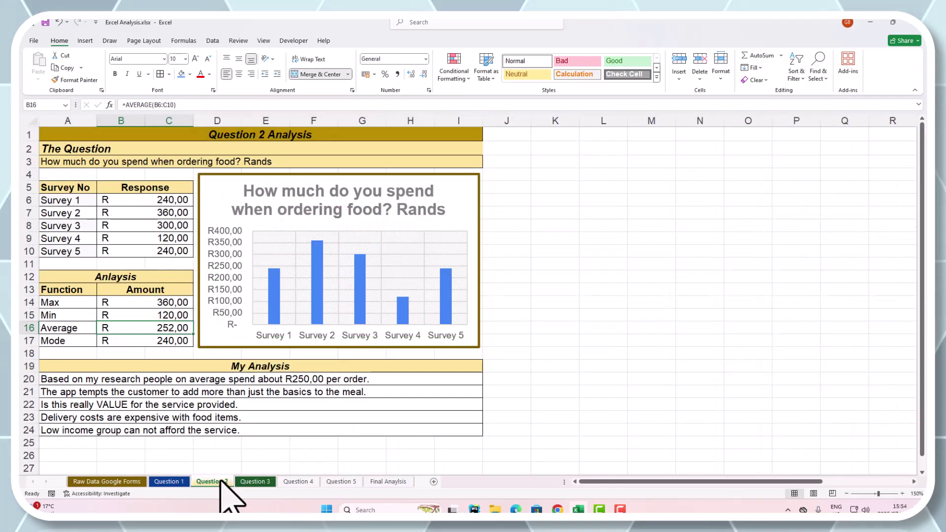
pyautogui.click(169, 482)
pyautogui.click(202, 327)
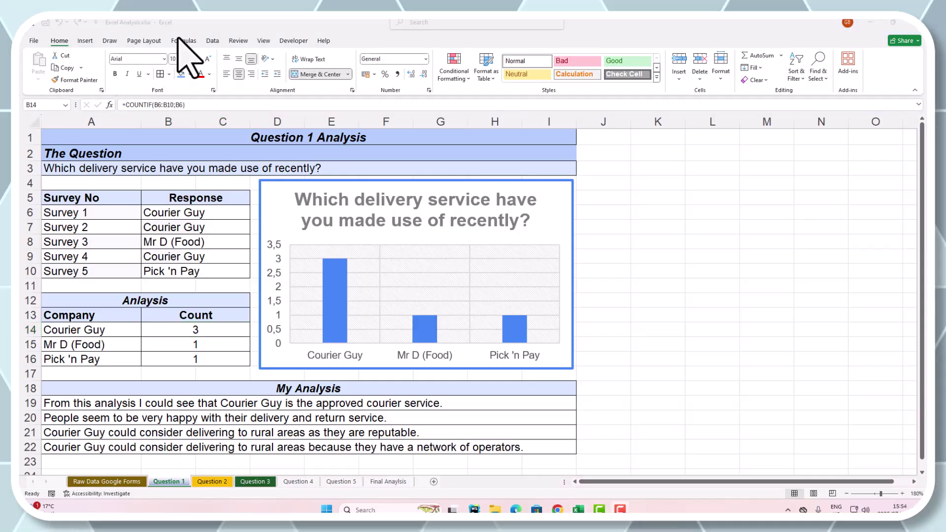
# Step: Show formulas for Question 1's COUNTIF counts and Question 2's MAX, MIN, AVERAGE and MODE
pyautogui.click(213, 41)
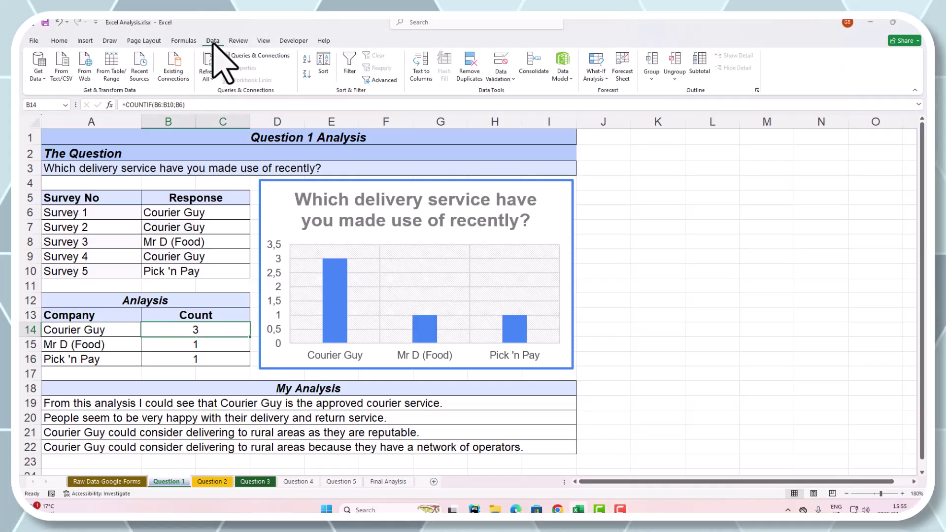
pyautogui.hotkey('alt', 'm')
pyautogui.press('h')
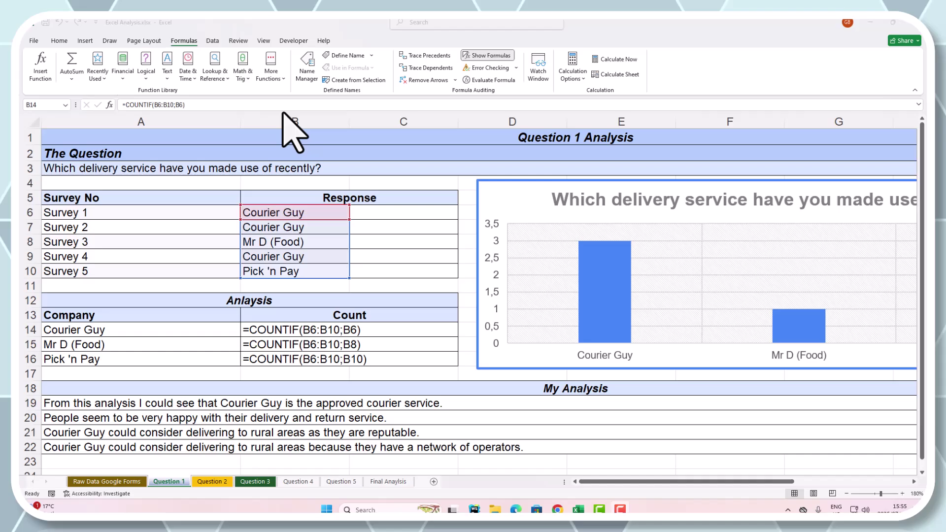
pyautogui.click(293, 333)
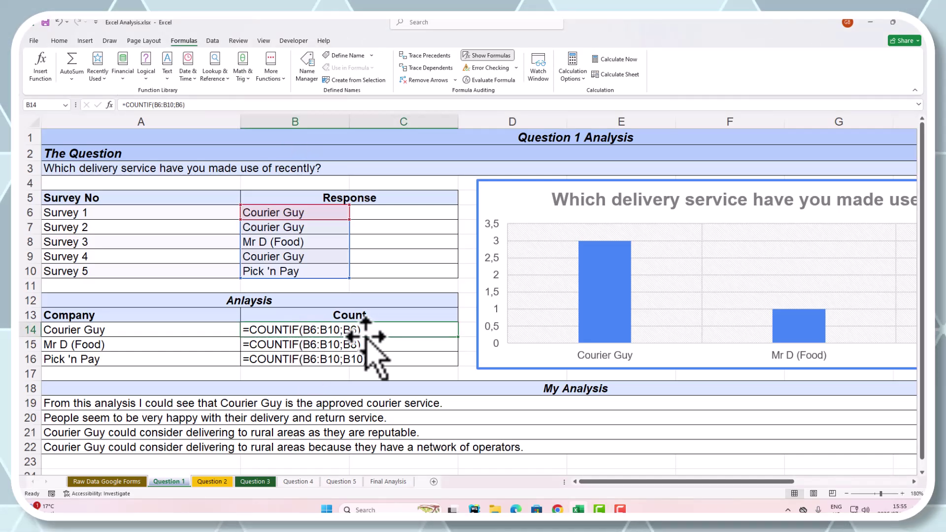
pyautogui.click(229, 482)
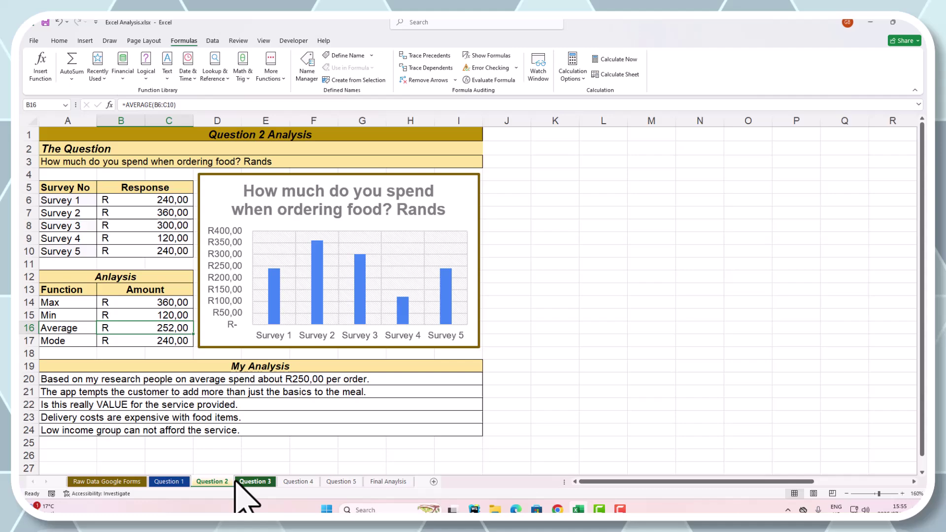
pyautogui.click(486, 55)
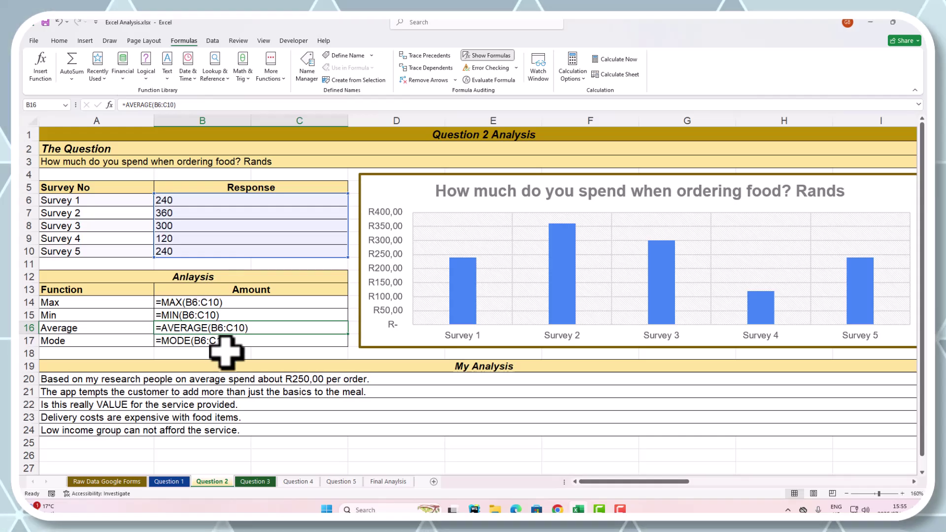
# Step: Switch to the Question 3 sheet showing 3 wrong, 2 correct, 60% and 40%
pyautogui.click(255, 482)
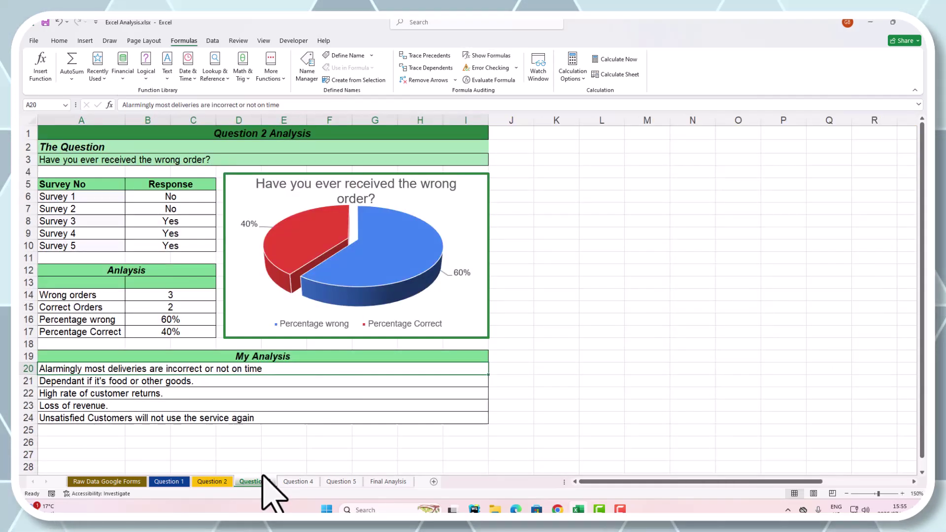